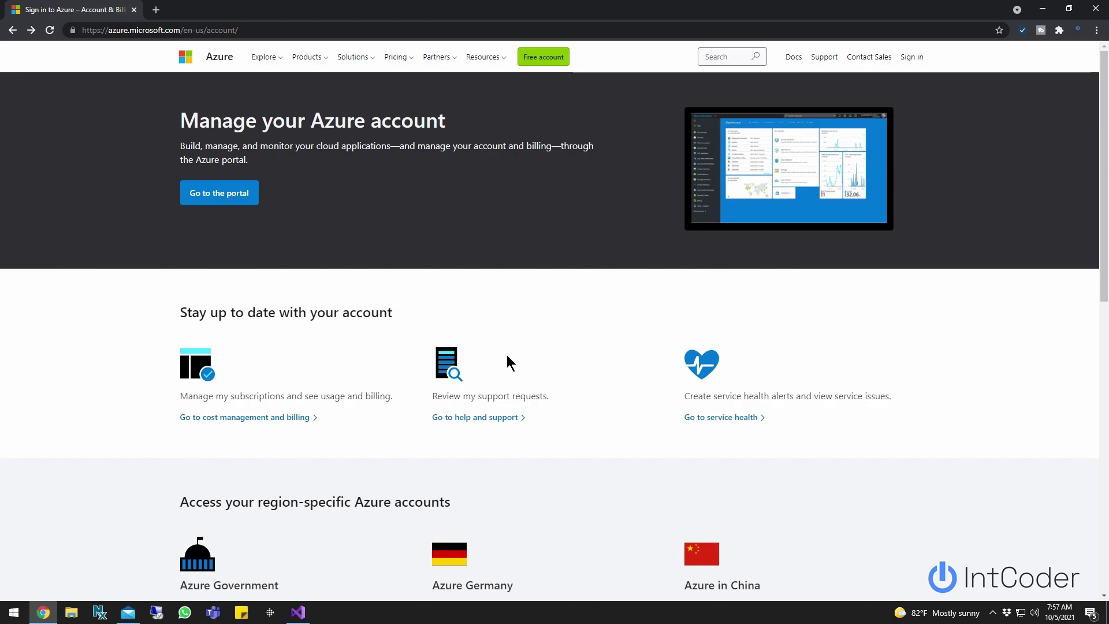
# Sign in to the Azure account, open the Azure portal and dismiss the Advisor recommendations pop-up
pyautogui.click(925, 60)
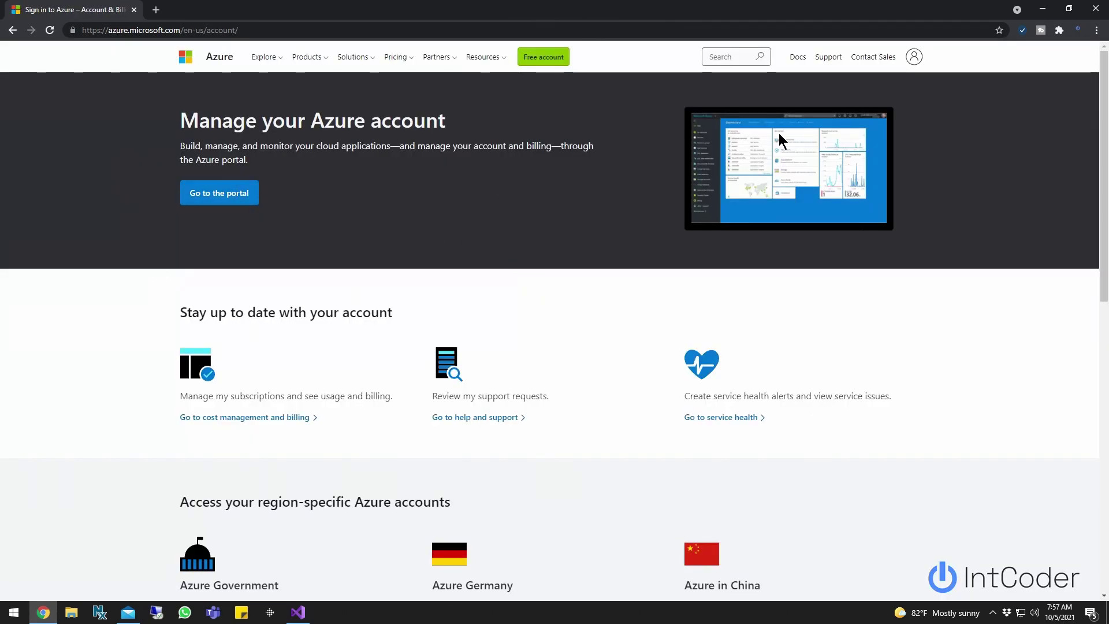
pyautogui.click(240, 193)
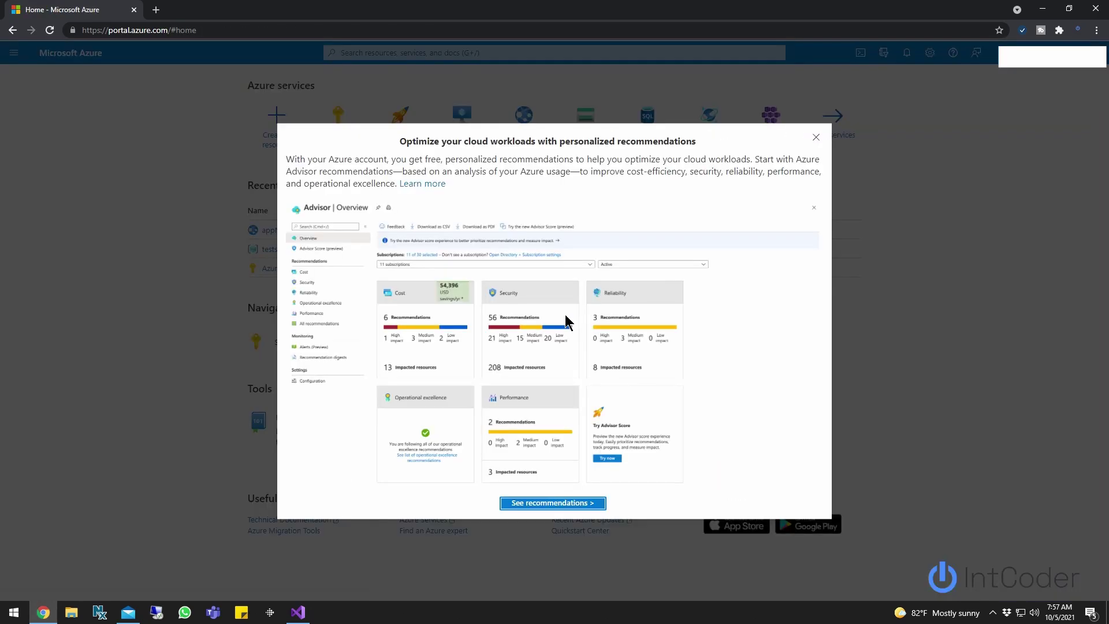
pyautogui.click(816, 139)
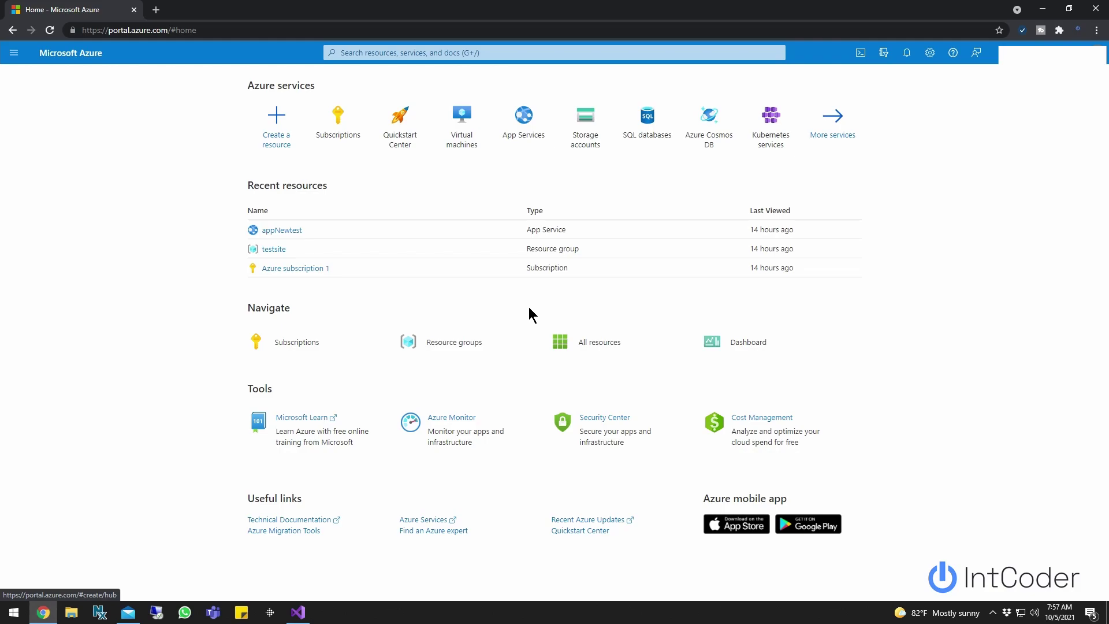
# Start creating a new Web App resource and dismiss the remaining-credit notification
pyautogui.click(287, 129)
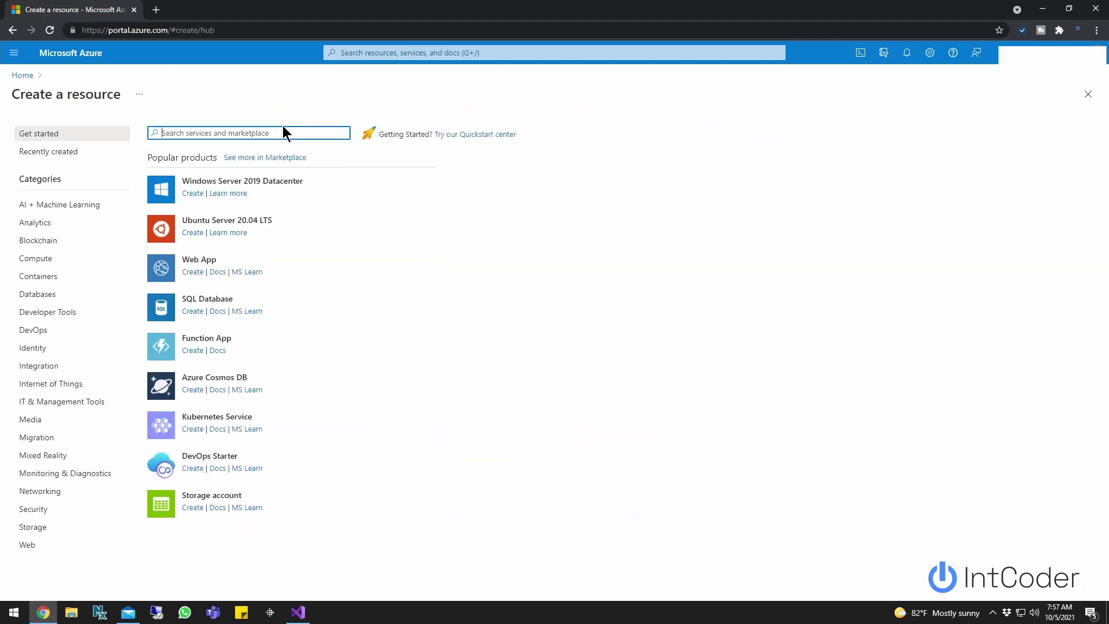
pyautogui.click(197, 277)
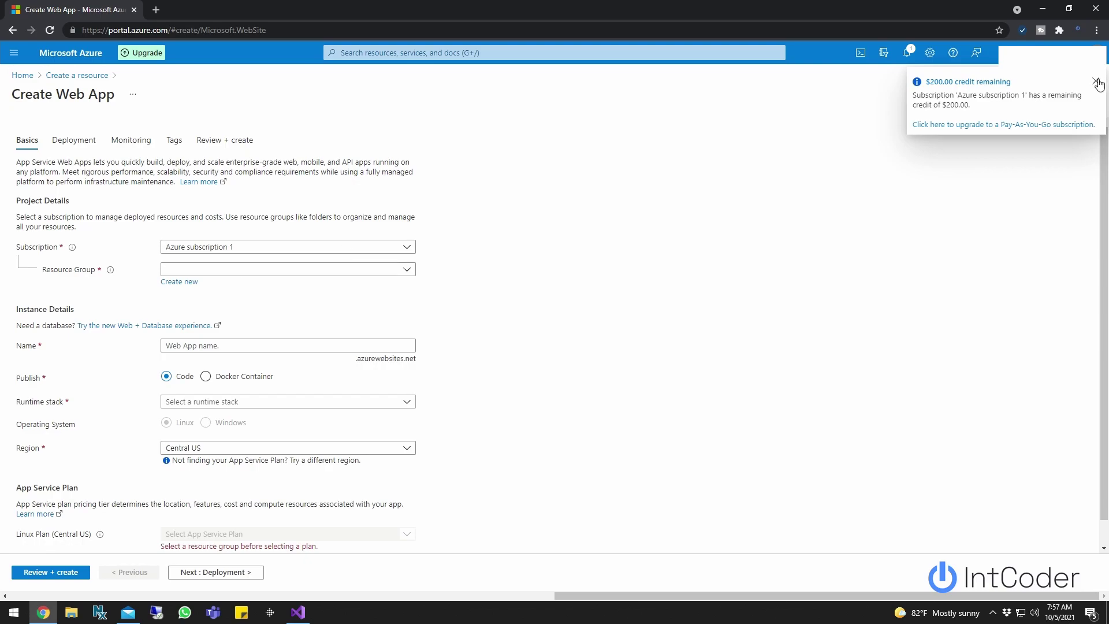
pyautogui.click(1095, 82)
# Assign the web app to the existing testsite resource group
pyautogui.click(241, 270)
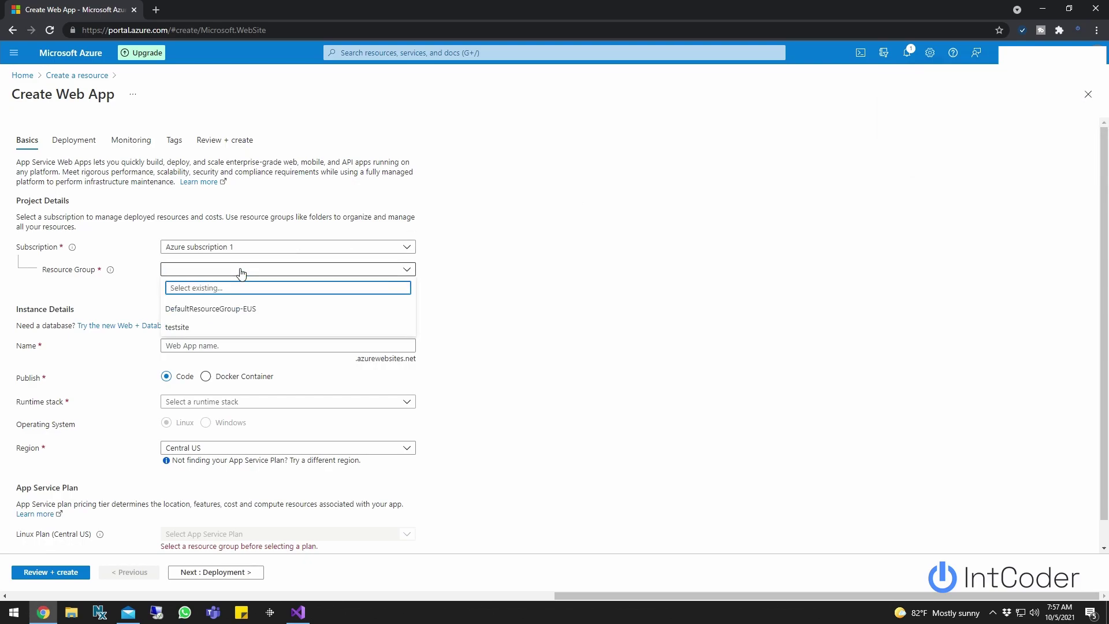
pyautogui.click(221, 271)
pyautogui.click(218, 275)
pyautogui.click(243, 324)
# Name the web app thistestaappname
pyautogui.click(269, 349)
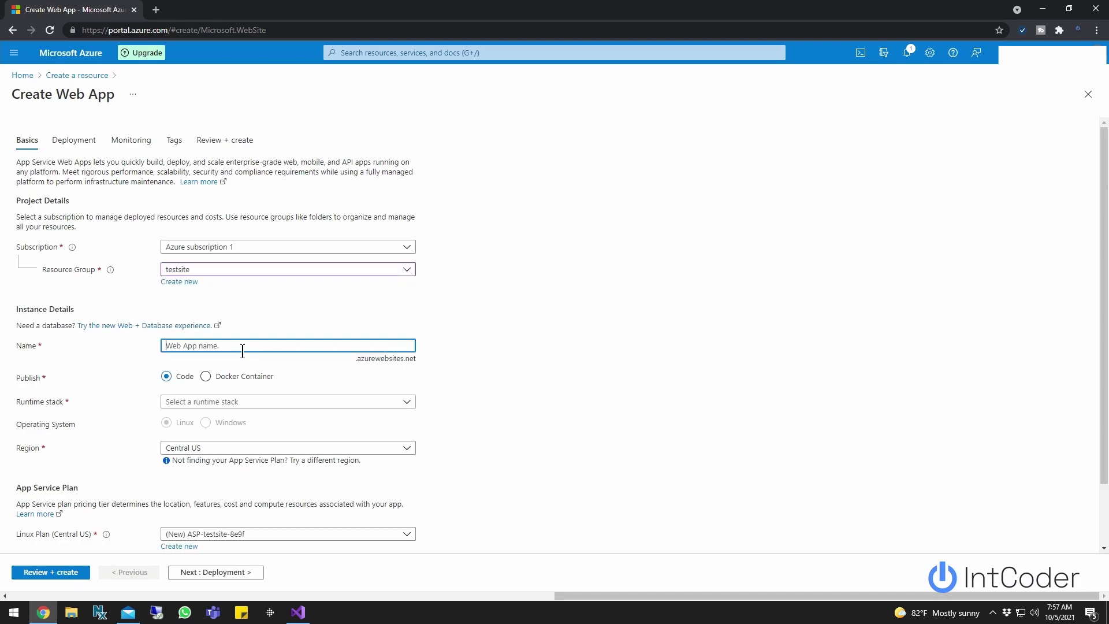
pyautogui.write('thi')
pyautogui.write('stestaoona')
pyautogui.write('app')
pyautogui.write('nam')
pyautogui.doubleClick(247, 353)
pyautogui.moveTo(354, 362); pyautogui.dragTo(410, 361)
pyautogui.click(483, 349)
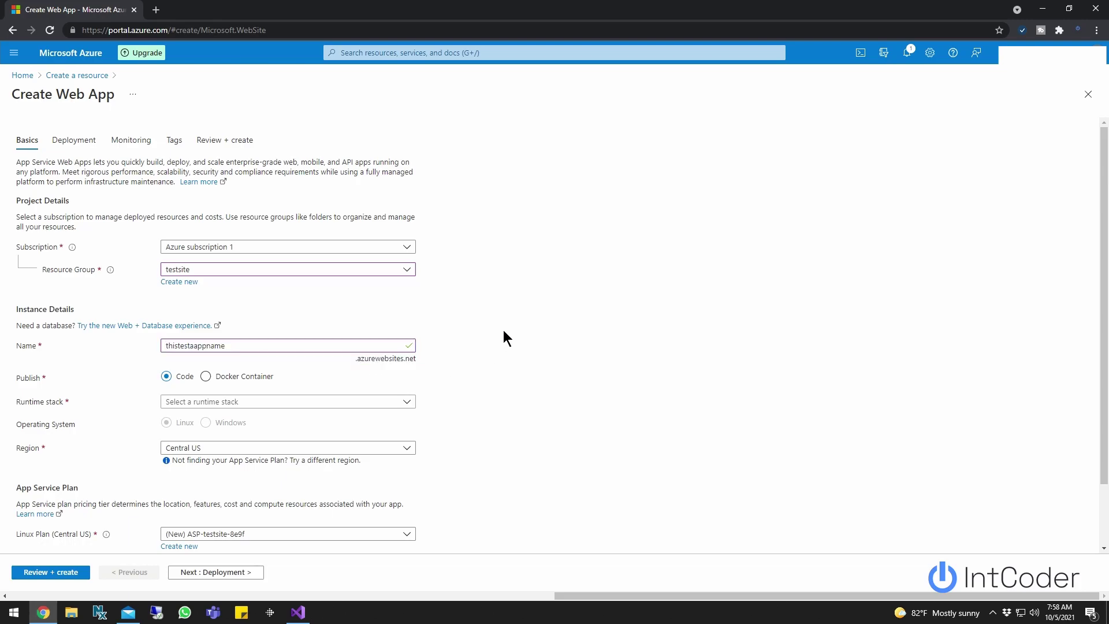
# Set the runtime stack to .NET 5 and keep Central US as the region
pyautogui.scroll(-2, 503, 331)
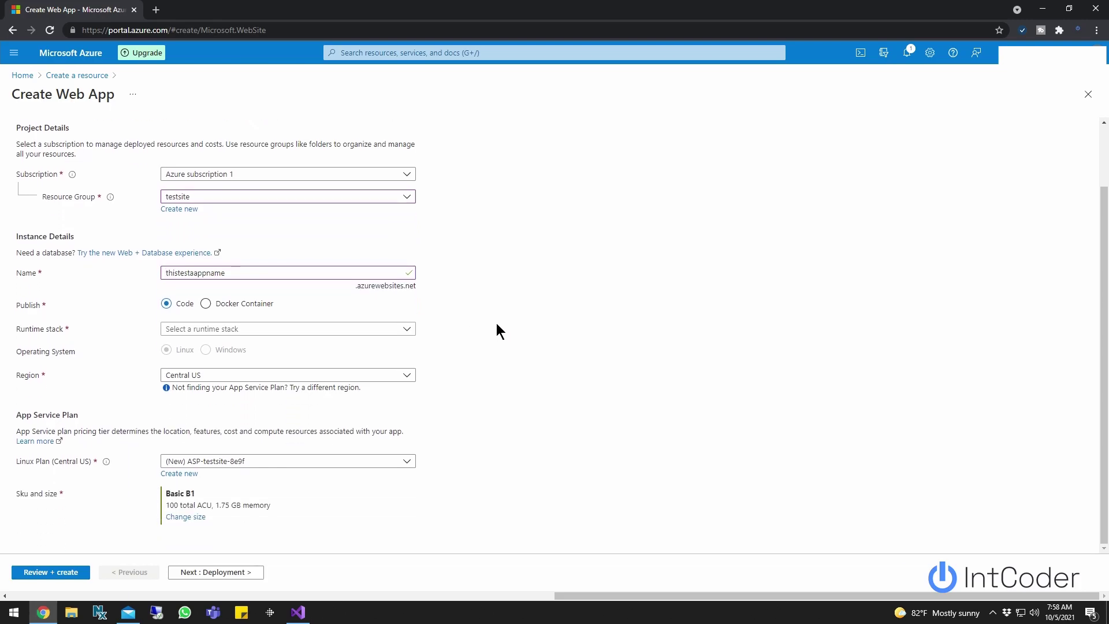
pyautogui.click(214, 334)
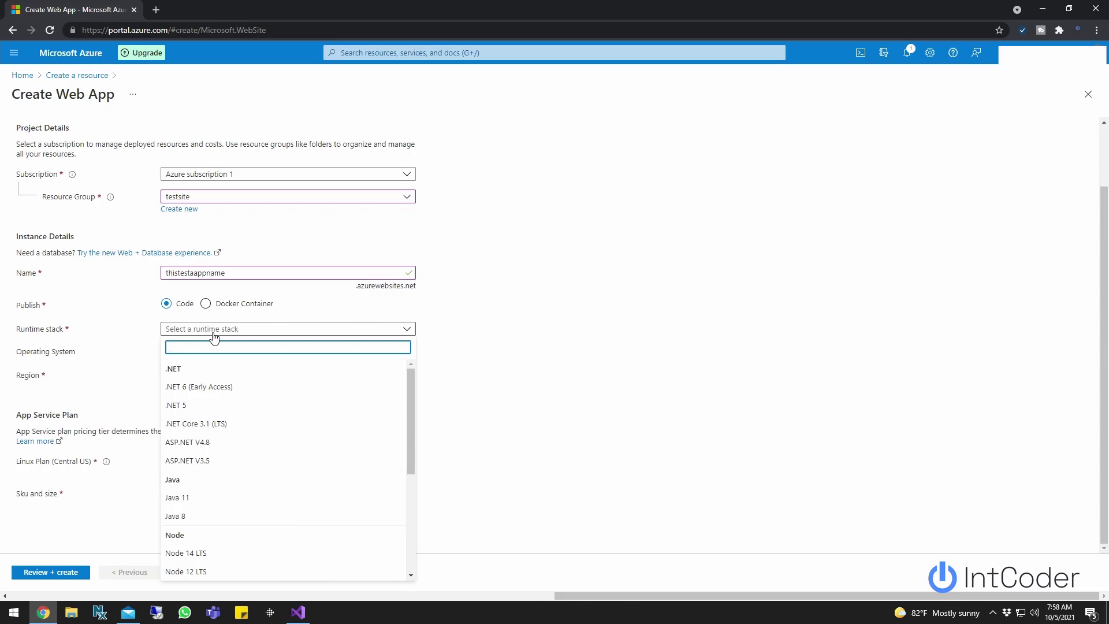
pyautogui.click(205, 404)
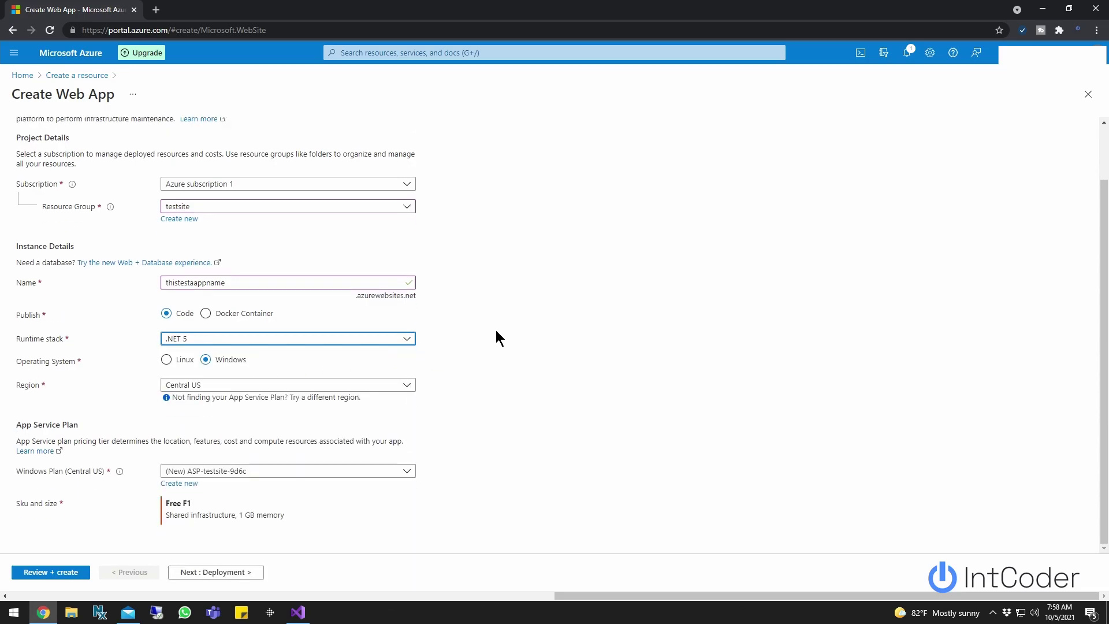
pyautogui.click(203, 385)
pyautogui.click(60, 400)
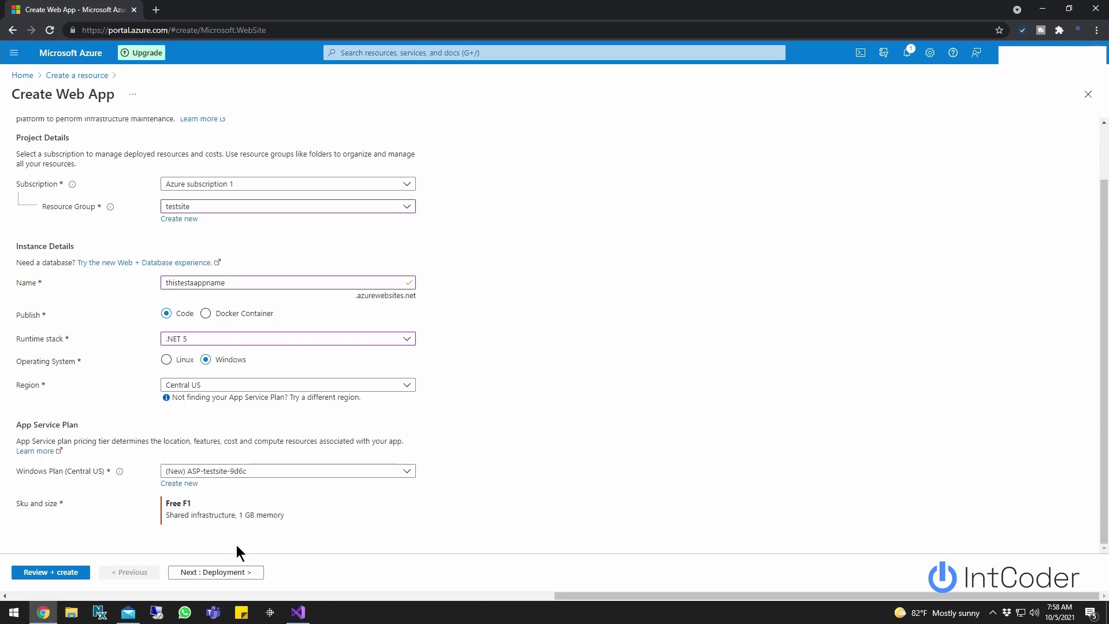
# Accept the default deployment, monitoring and tag settings, review the summary and create the web app
pyautogui.click(218, 570)
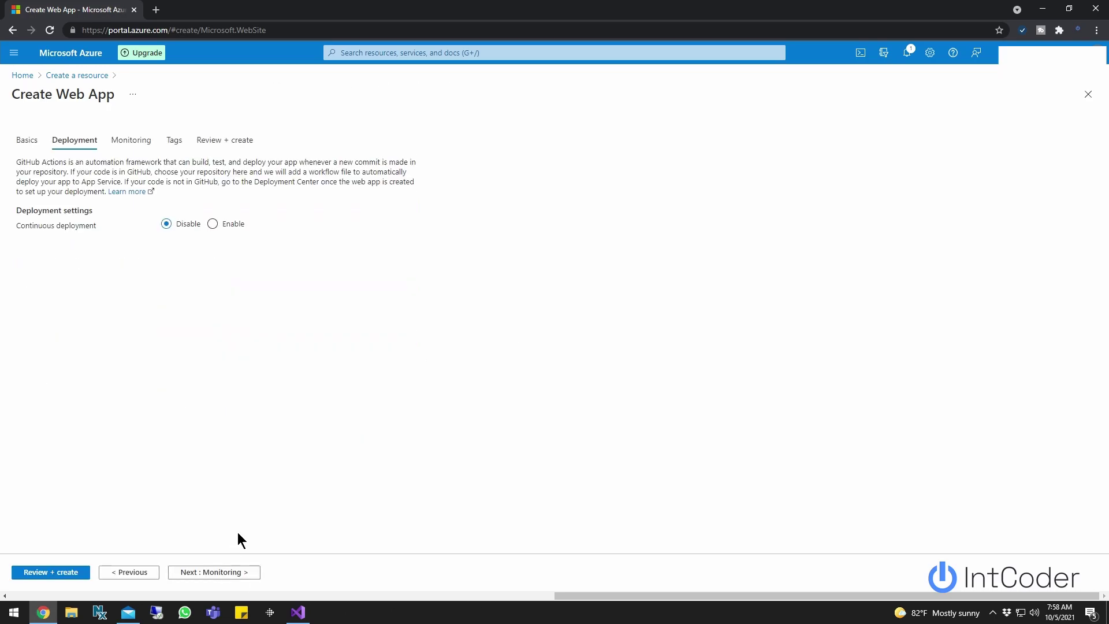
pyautogui.click(217, 573)
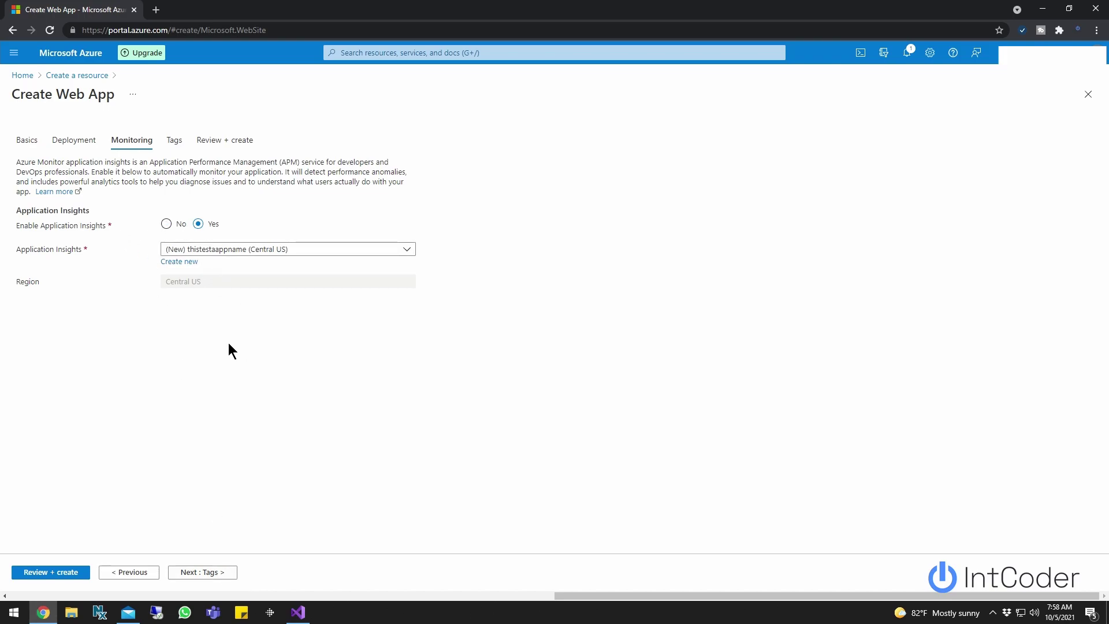
pyautogui.click(215, 575)
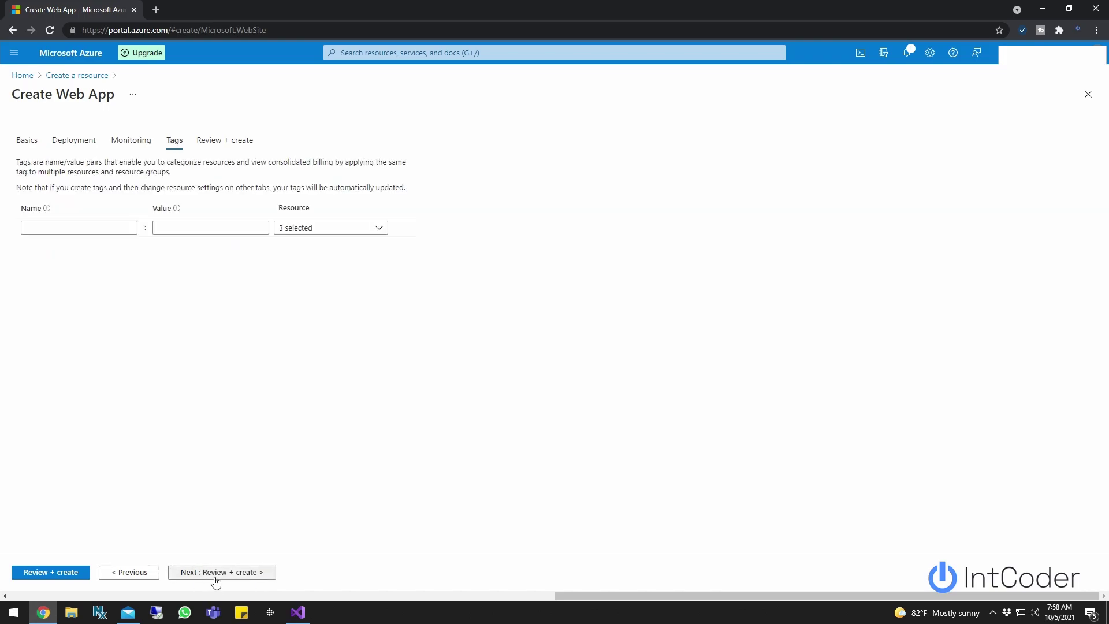
pyautogui.click(215, 578)
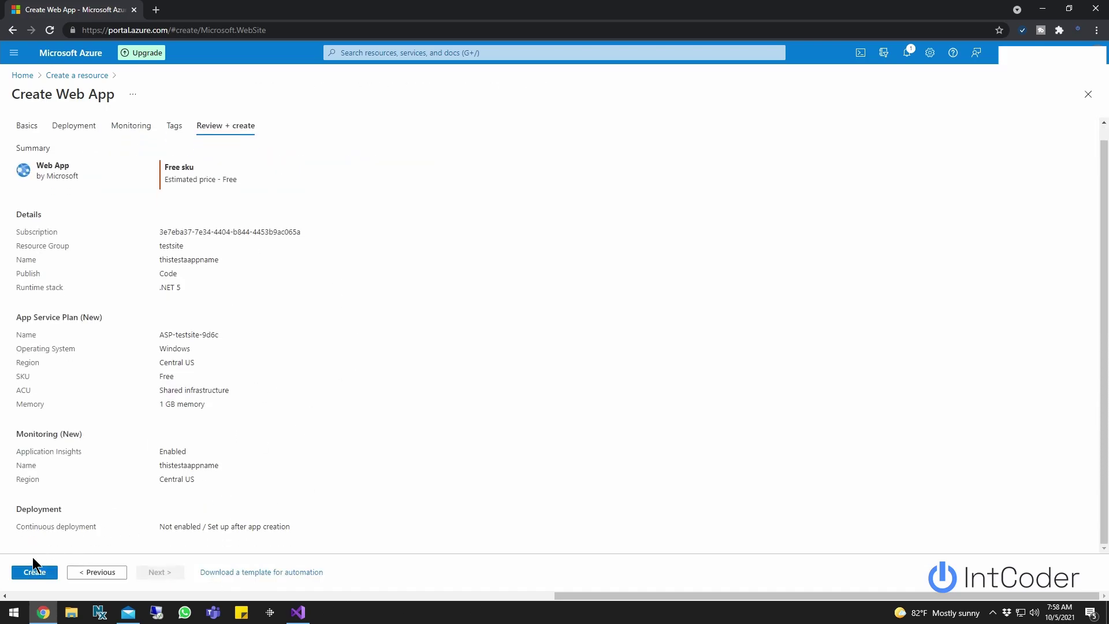
pyautogui.click(31, 571)
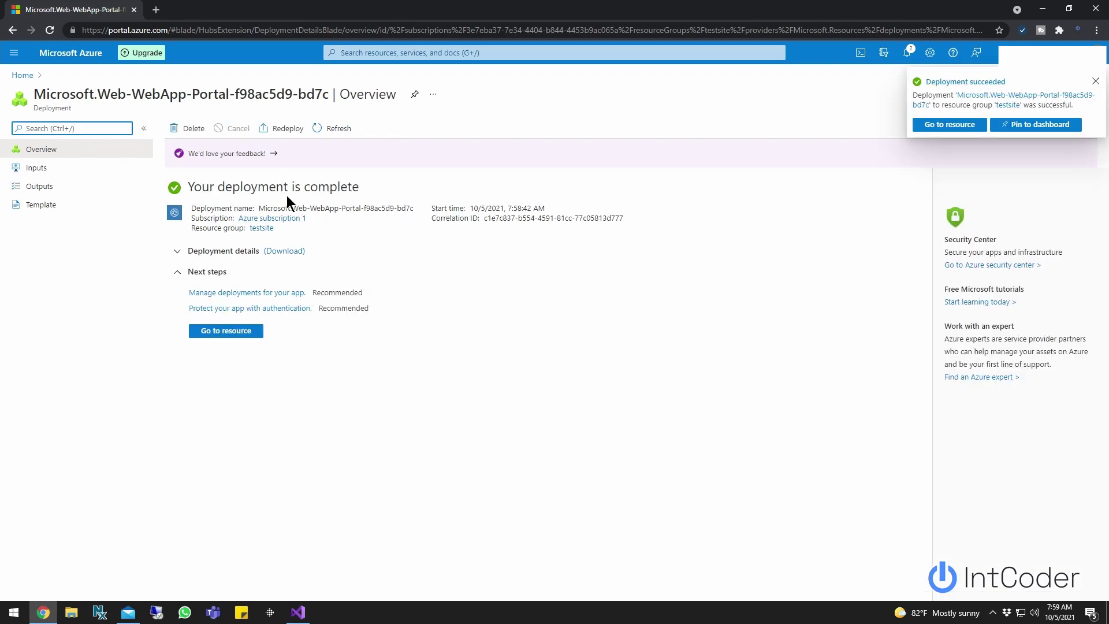
# Open the deployed thistestaappname resource, view its website in a new browser tab and return to the portal
pyautogui.click(951, 126)
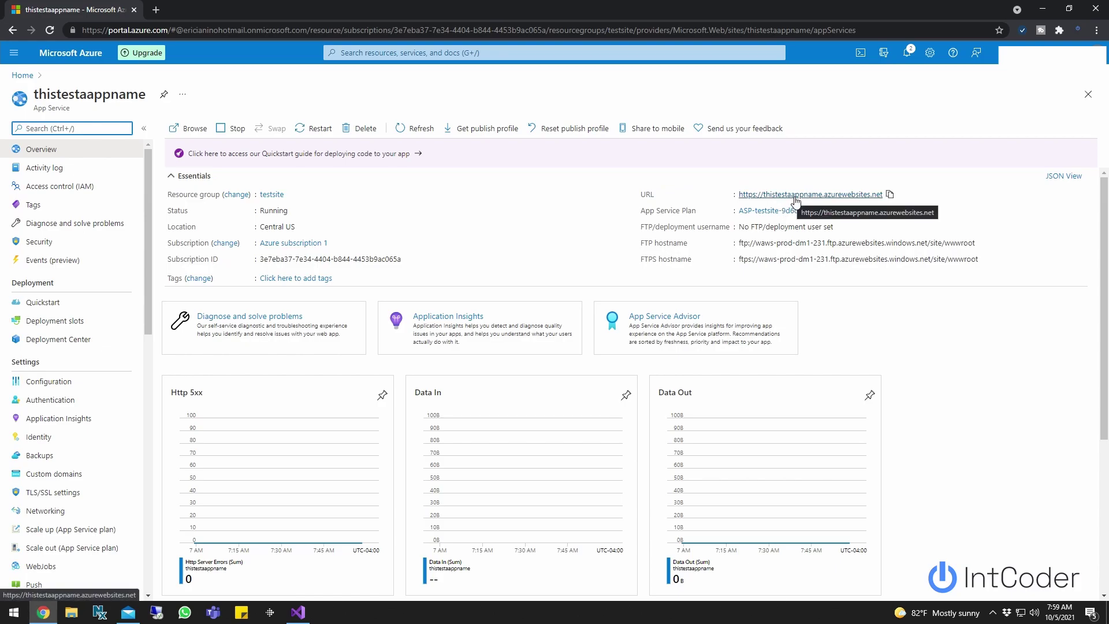
pyautogui.rightClick(793, 197)
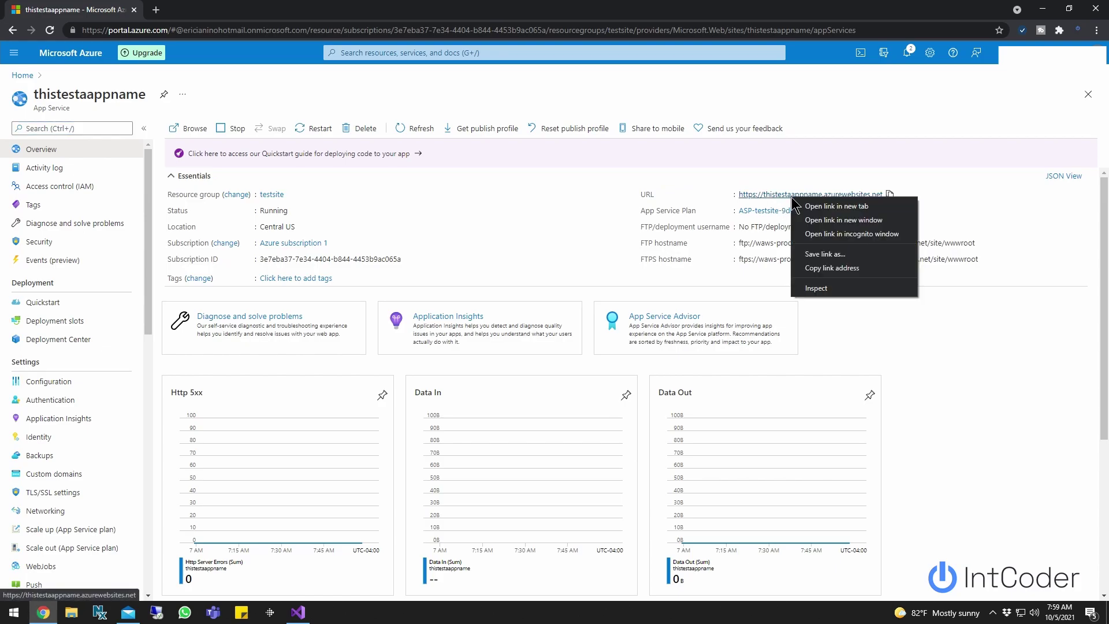
pyautogui.click(822, 207)
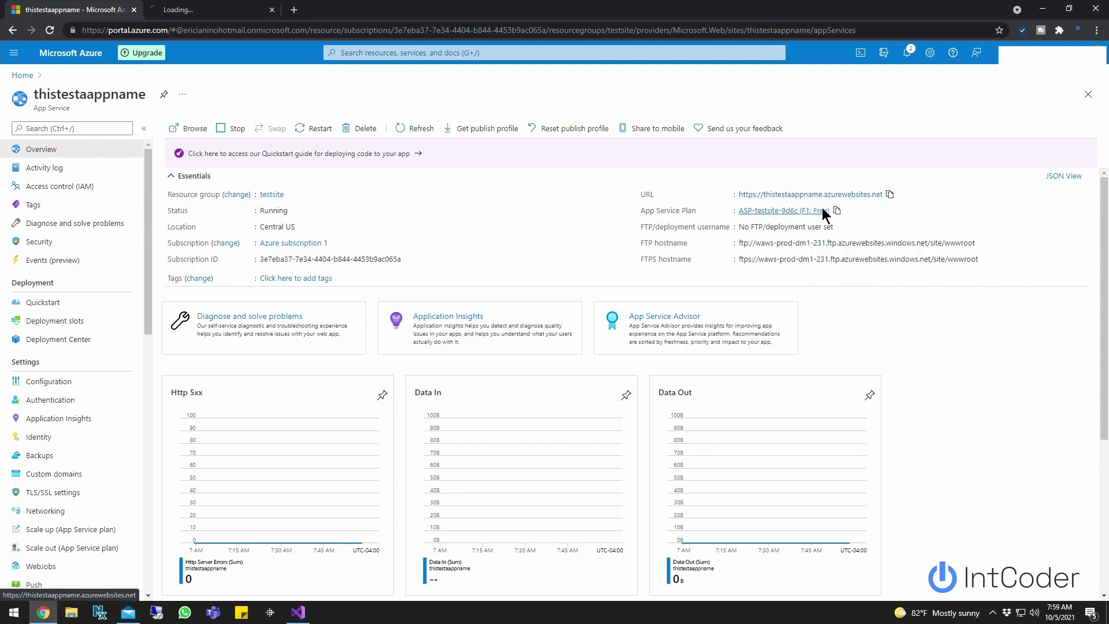
pyautogui.click(208, 10)
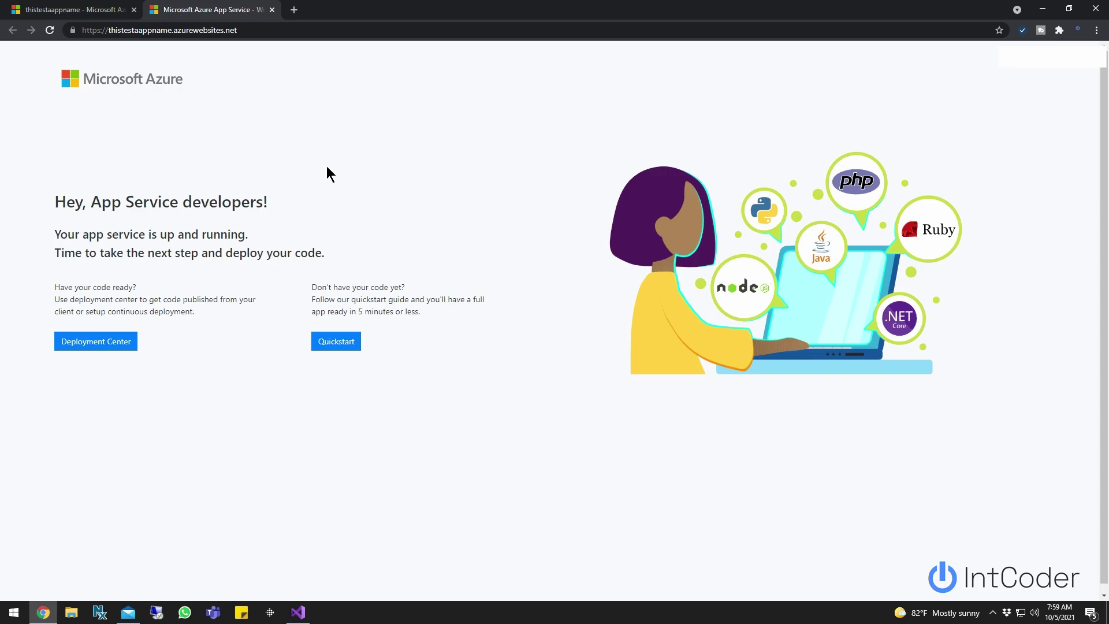
pyautogui.click(70, 9)
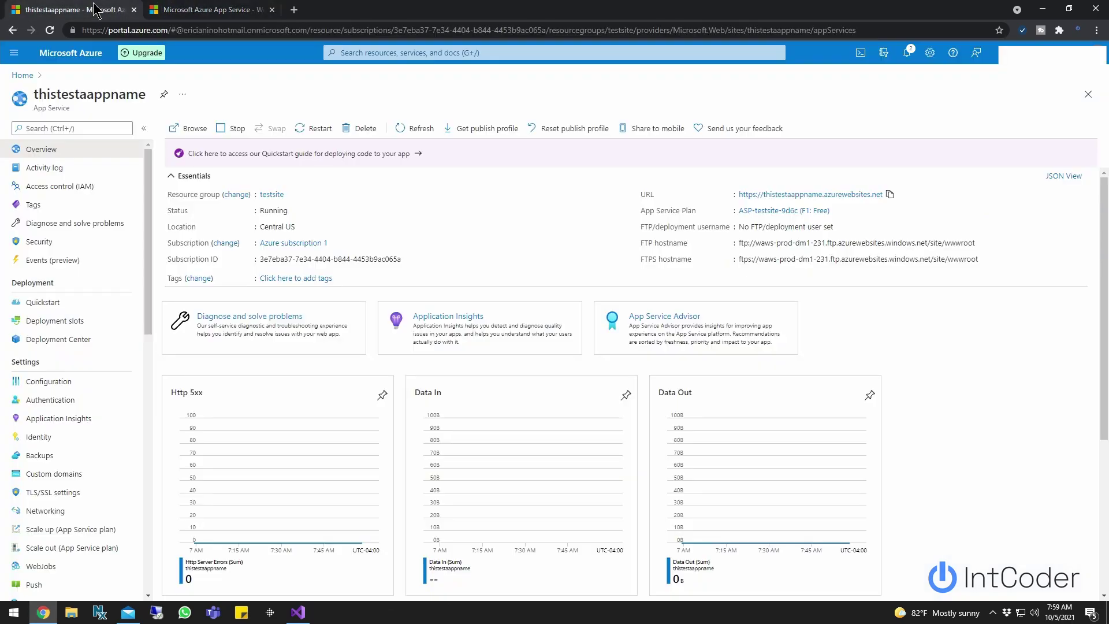
# Switch to Visual Studio and start a new project from the ASP.NET Web Application (.NET Framework) template in C#
pyautogui.click(305, 615)
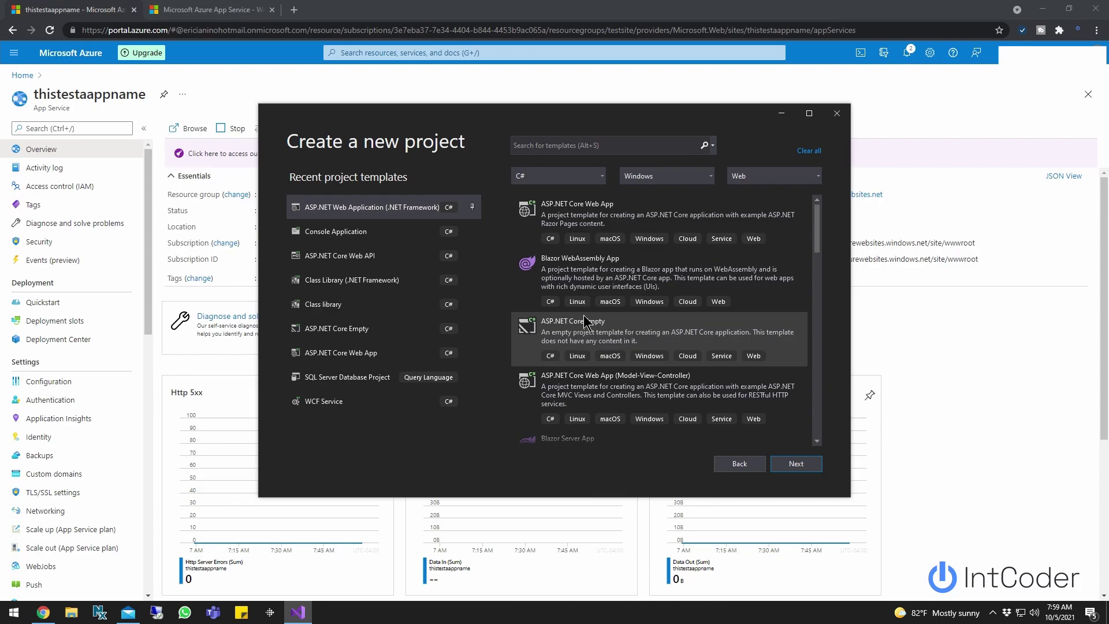
pyautogui.click(190, 9)
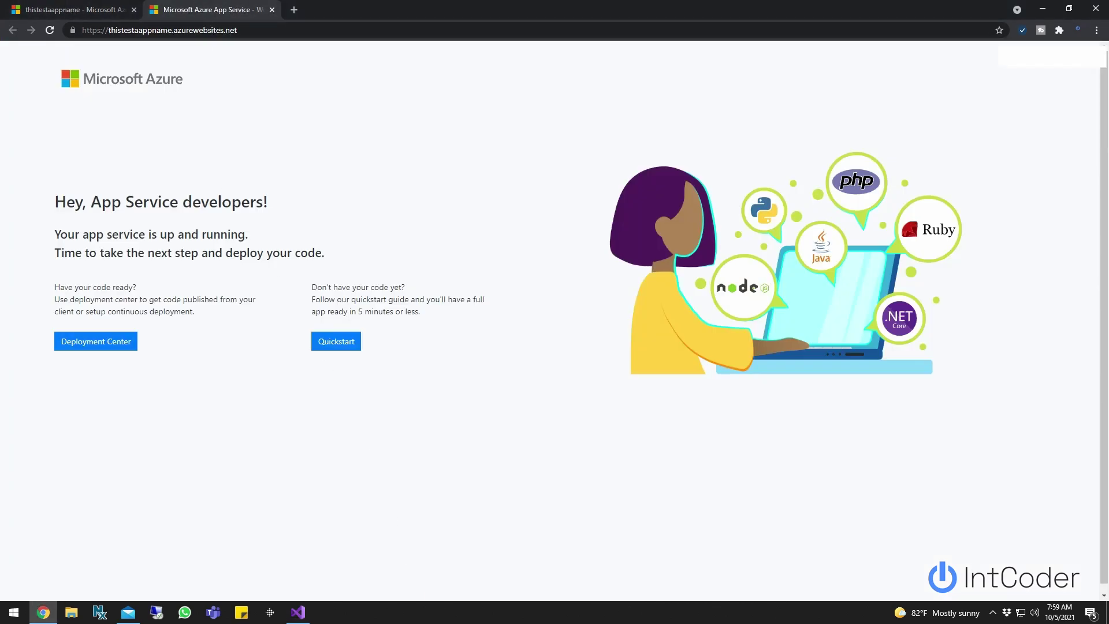
pyautogui.click(299, 612)
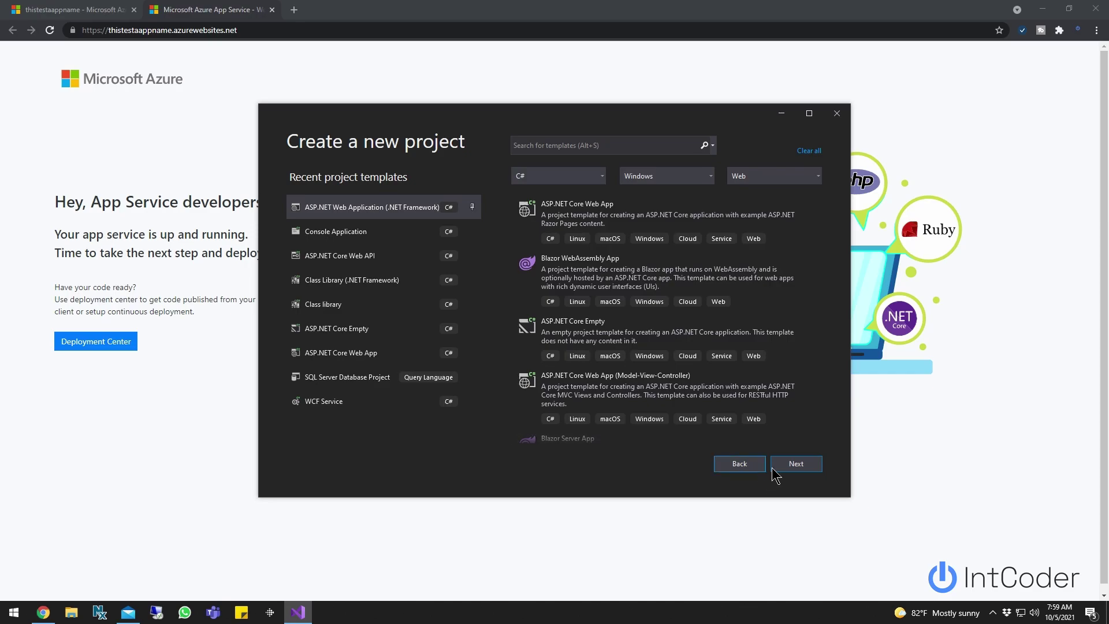
pyautogui.click(793, 462)
pyautogui.click(746, 467)
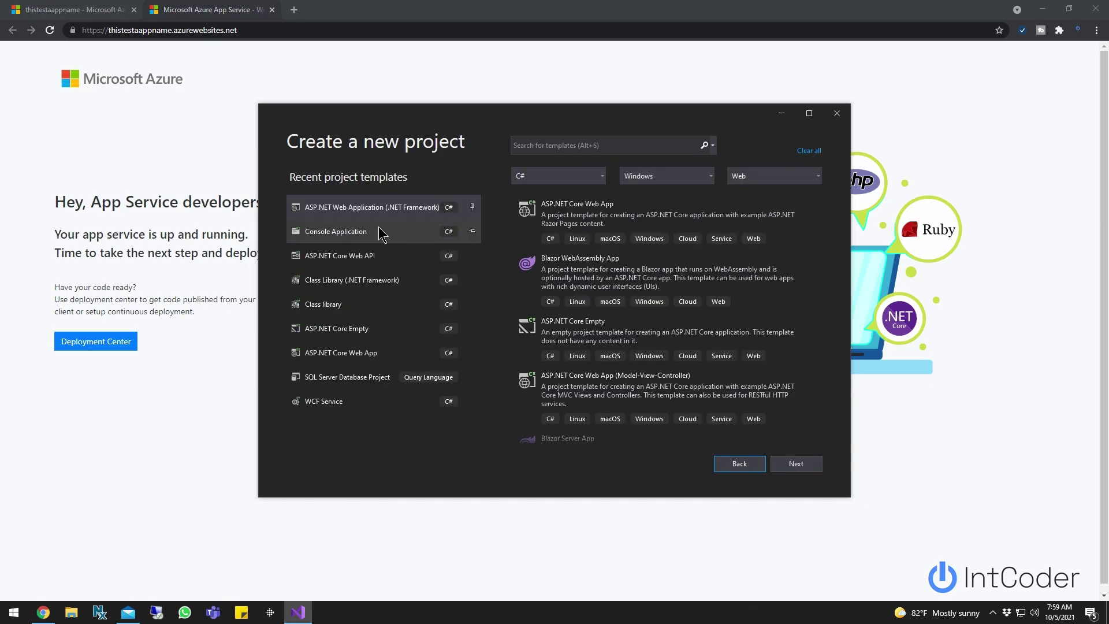
pyautogui.click(786, 469)
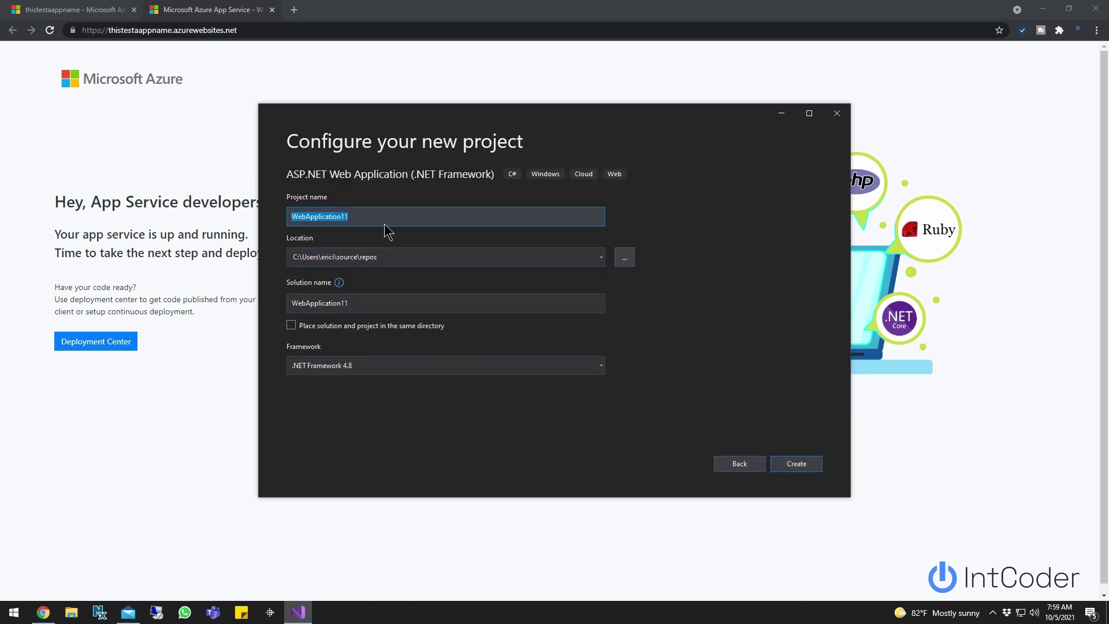
# Name the project AzureTestApp and create it with the Web API template
pyautogui.write('AzureTest')
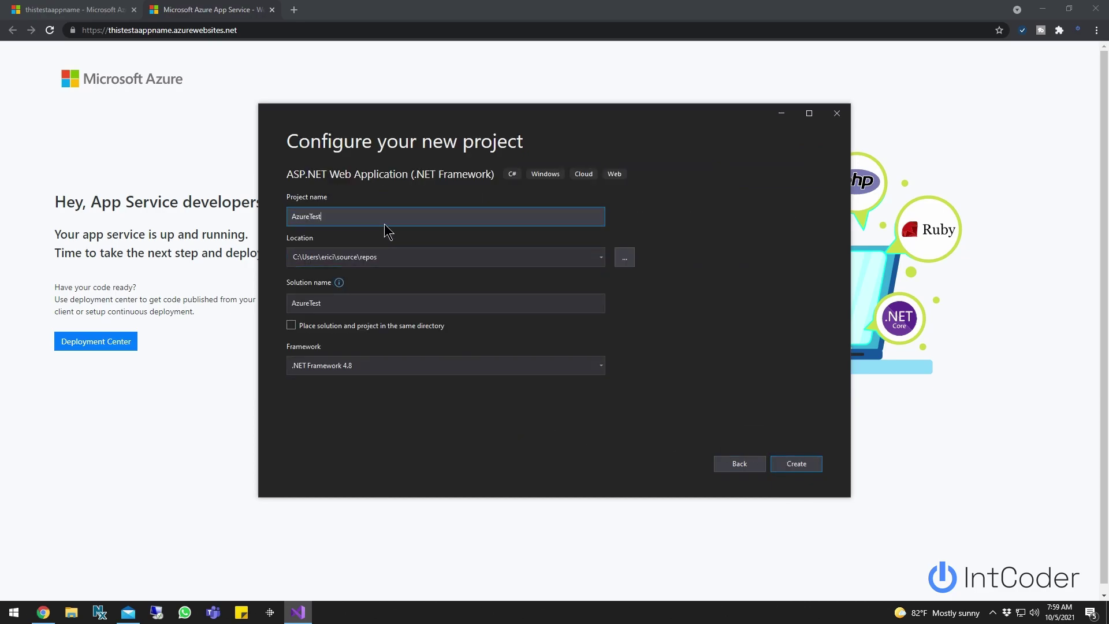
pyautogui.write('App')
pyautogui.click(802, 464)
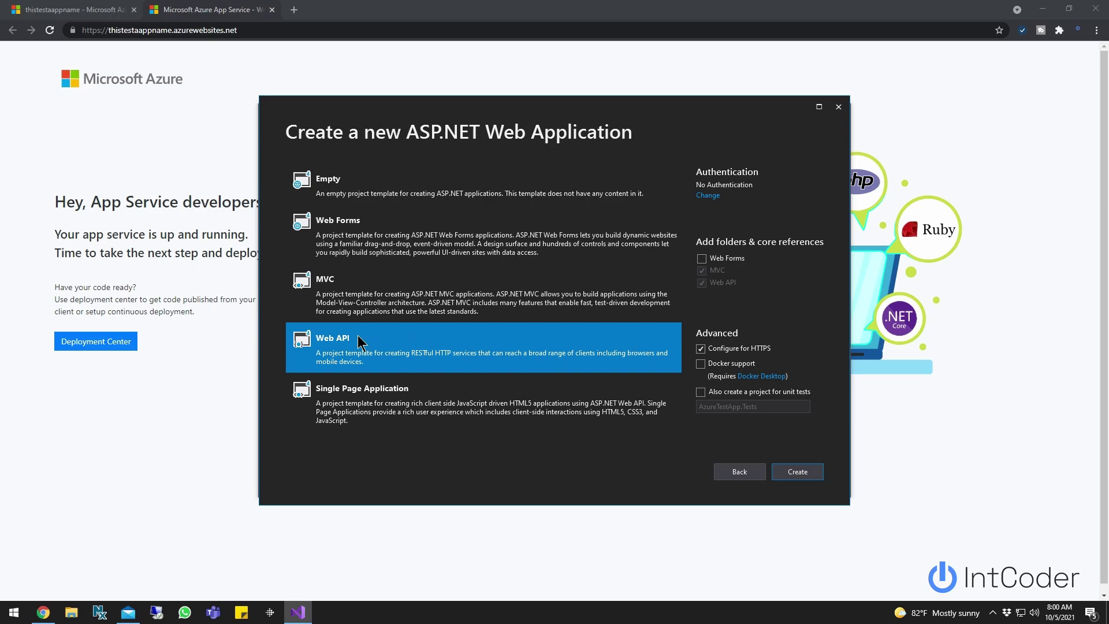
pyautogui.click(798, 472)
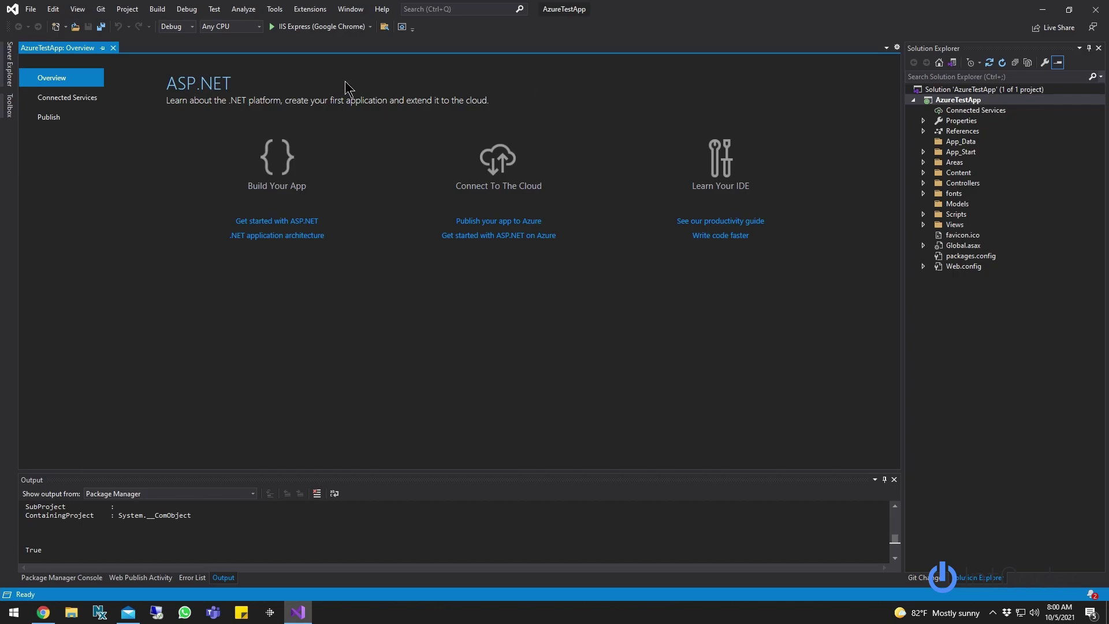
# Run AzureTestApp locally with IIS Express in Google Chrome, close the running site and return to Visual Studio
pyautogui.click(329, 28)
pyautogui.click(330, 38)
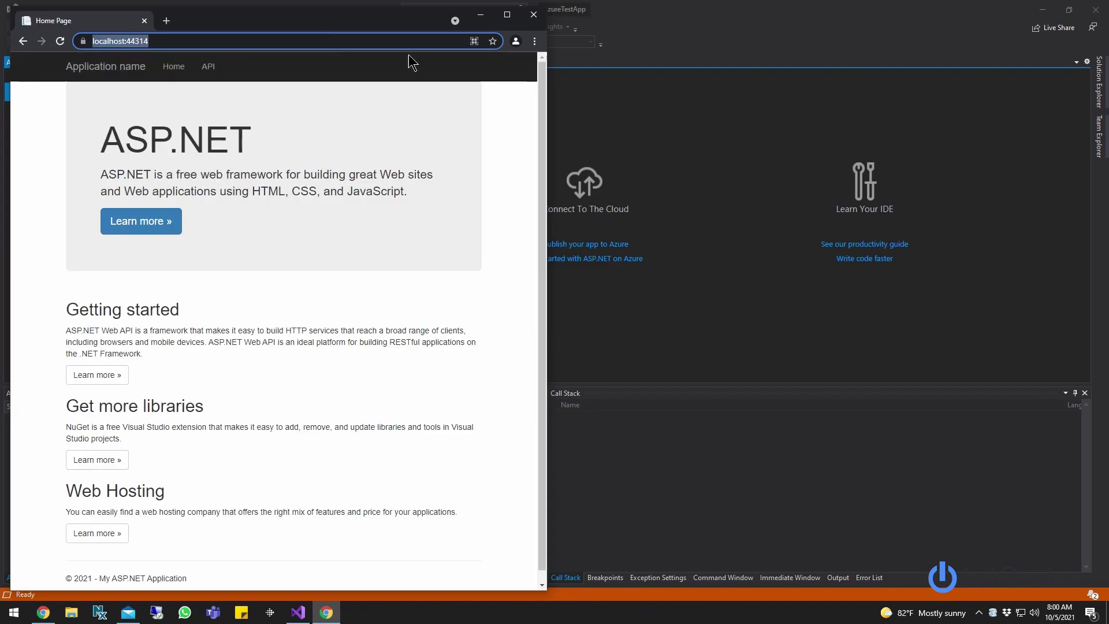
pyautogui.click(533, 14)
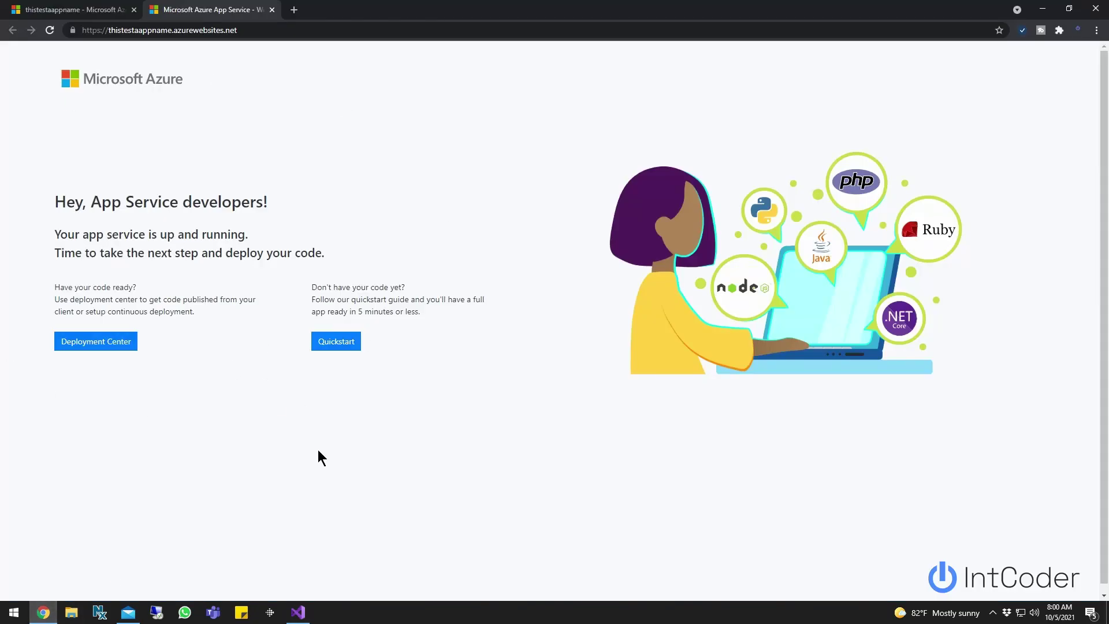
pyautogui.click(1043, 9)
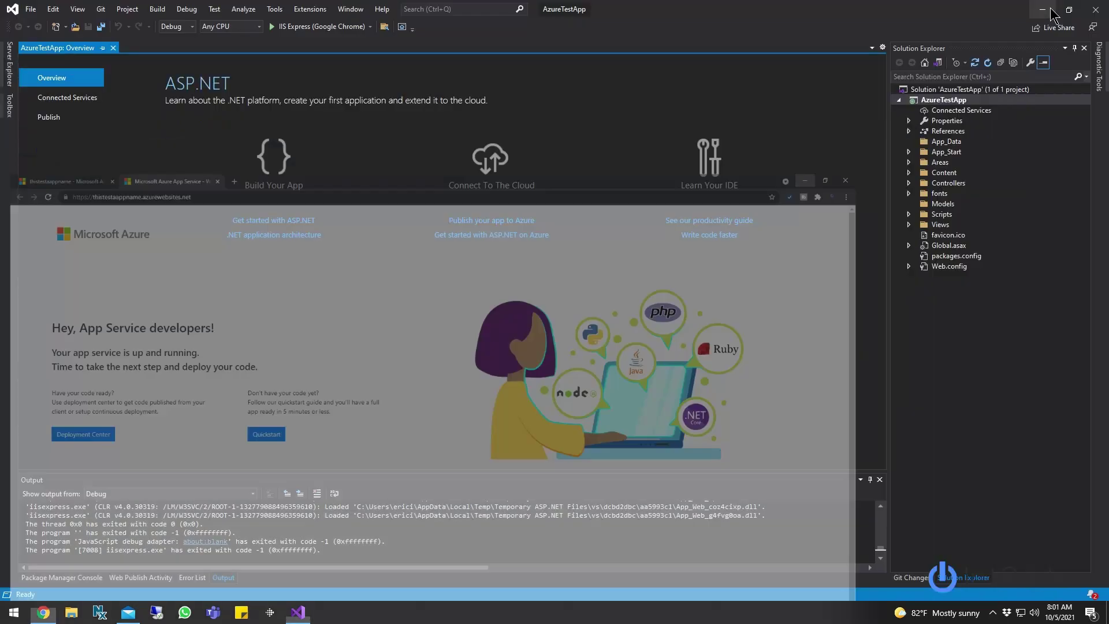
# Collapse the AzureTestApp project in the solution tree and select the project
pyautogui.click(900, 100)
pyautogui.click(925, 93)
pyautogui.rightClick(925, 93)
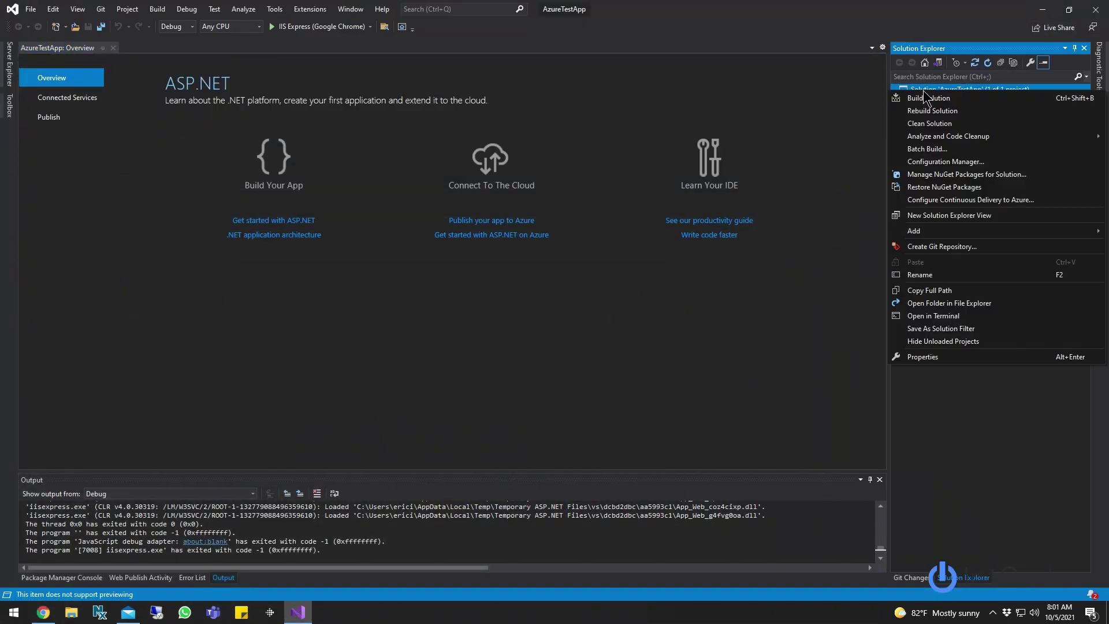
pyautogui.click(819, 103)
pyautogui.click(895, 100)
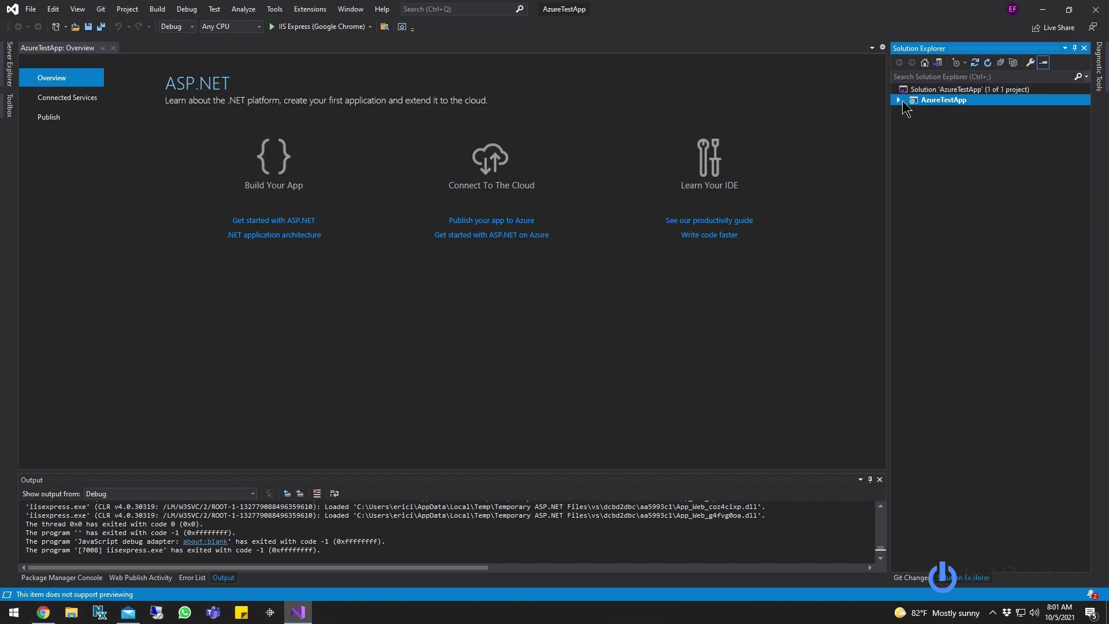
# Start a publish profile for the AzureTestApp project with Azure as the target and Azure App Service (Windows) as the specific target
pyautogui.click(899, 100)
pyautogui.rightClick(938, 102)
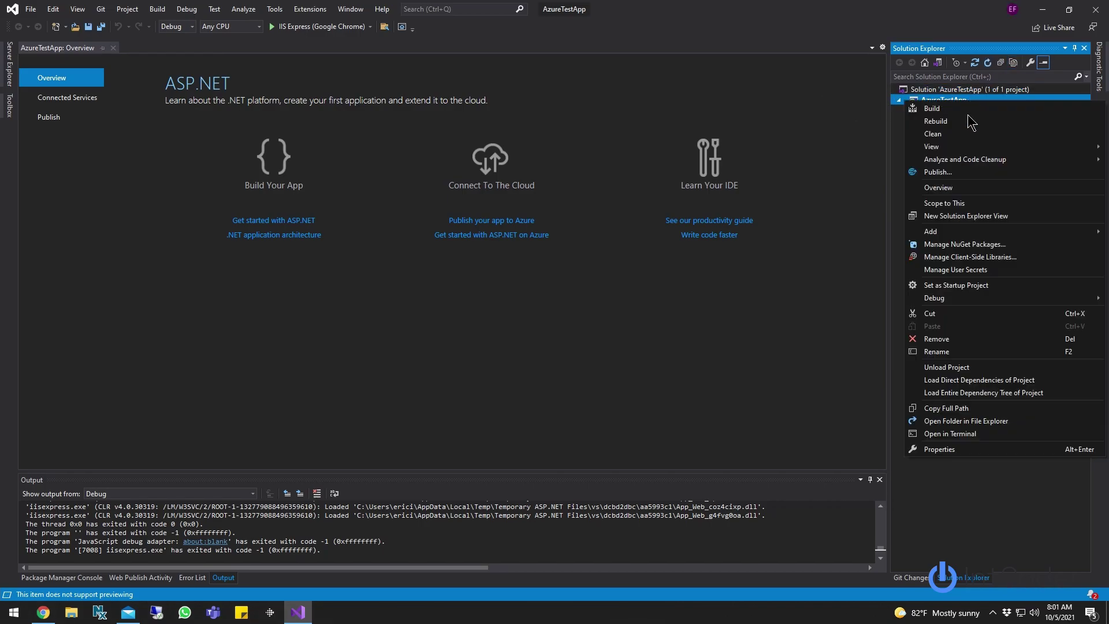
pyautogui.click(939, 172)
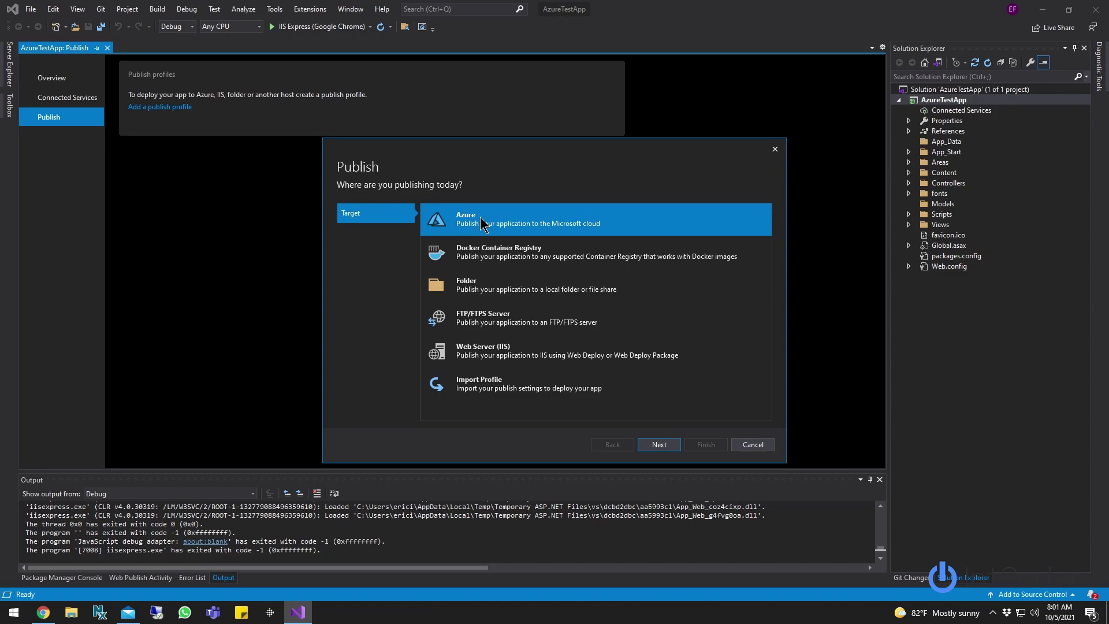
pyautogui.click(658, 445)
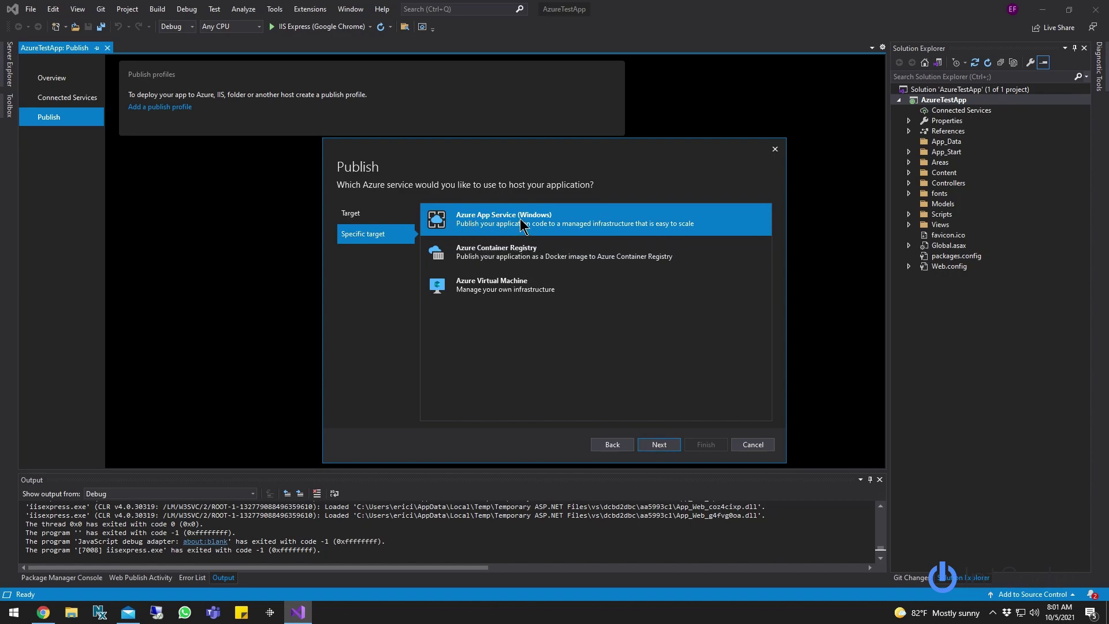
pyautogui.click(663, 448)
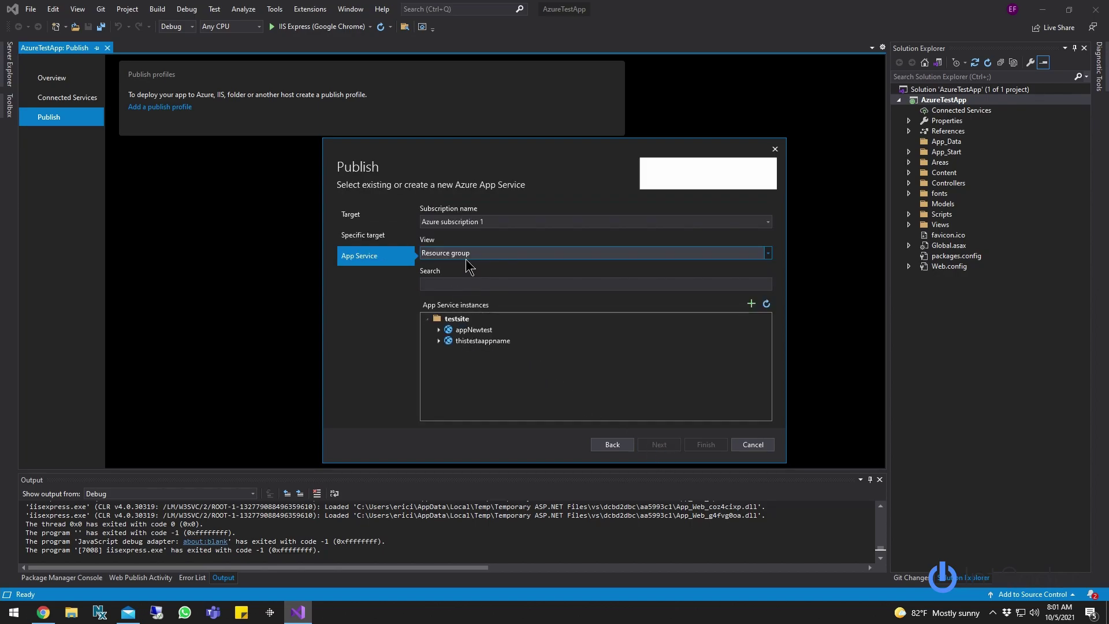
# Choose the thistestaappname App Service instance in the testsite resource group, finish the profile and publish the project to it
pyautogui.click(462, 321)
pyautogui.click(487, 342)
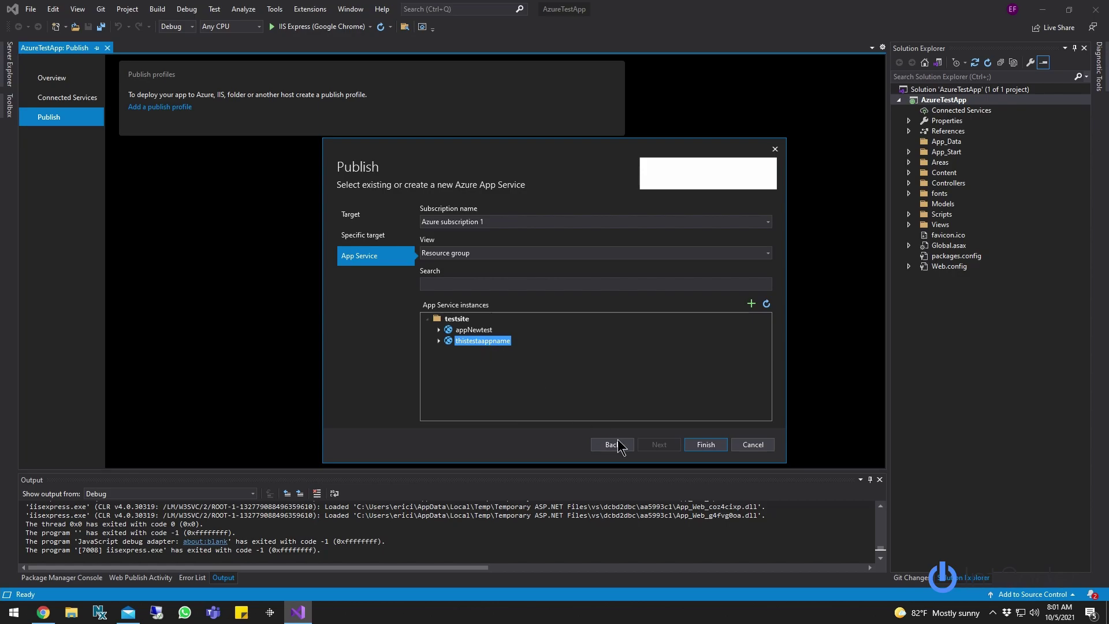
pyautogui.click(705, 445)
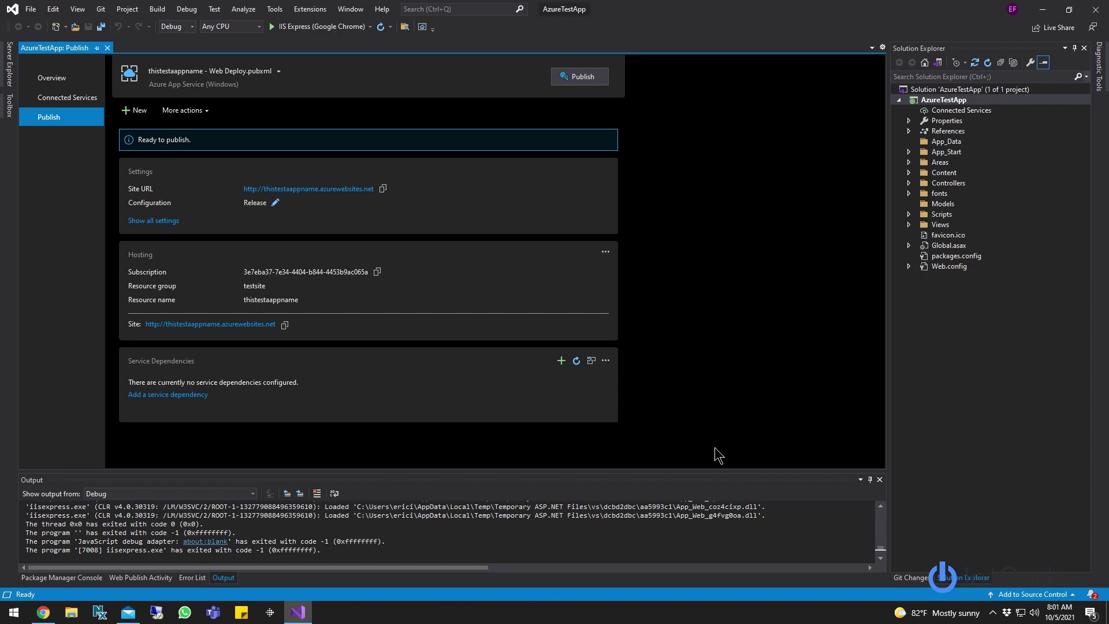
pyautogui.click(568, 77)
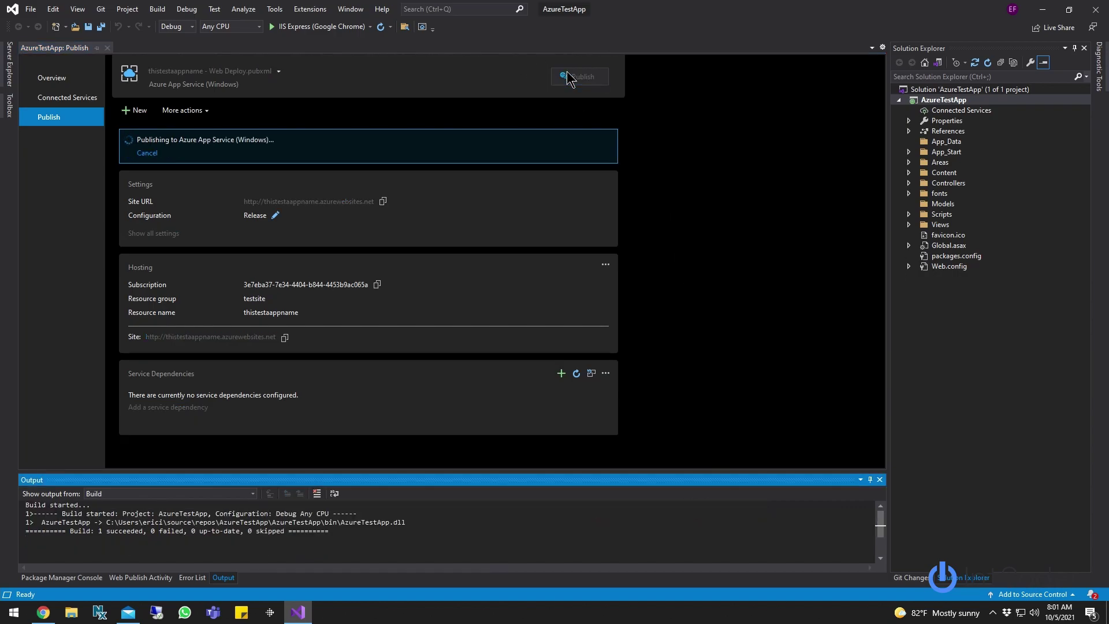